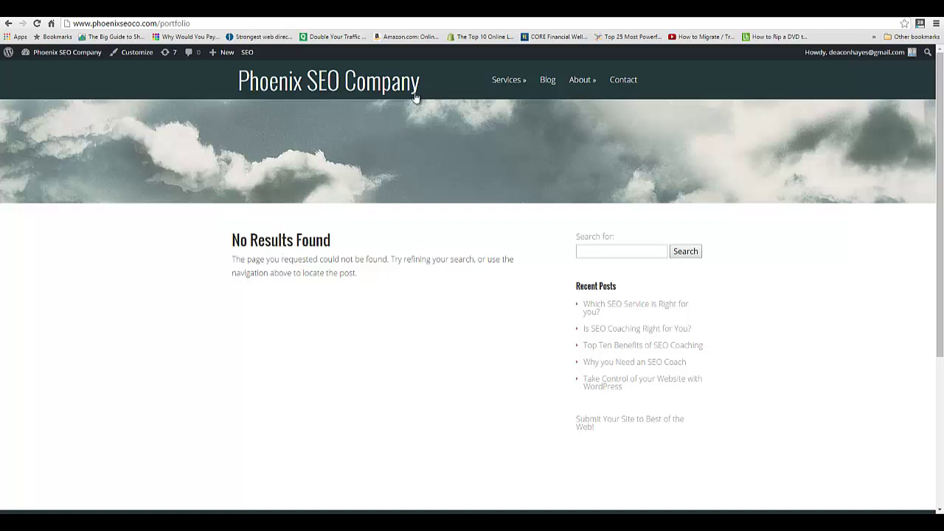
- Open Search Console's Crawl Errors report and scroll to the four not-found URLs, including portfolio/
{"action": "left_click", "coordinate": [419, 15]}
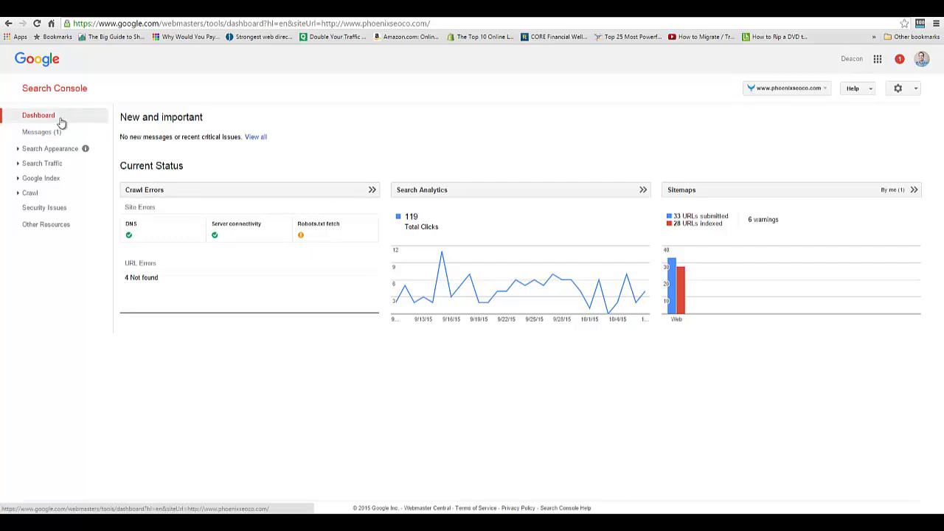
{"action": "left_click", "coordinate": [220, 192]}
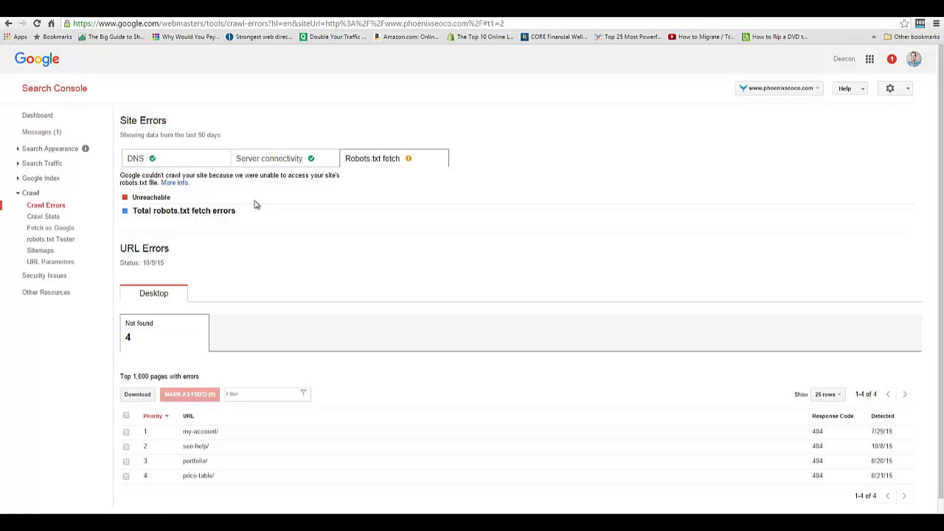
{"action": "scroll", "coordinate": [315, 304], "scroll_direction": "down", "scroll_amount": 1}
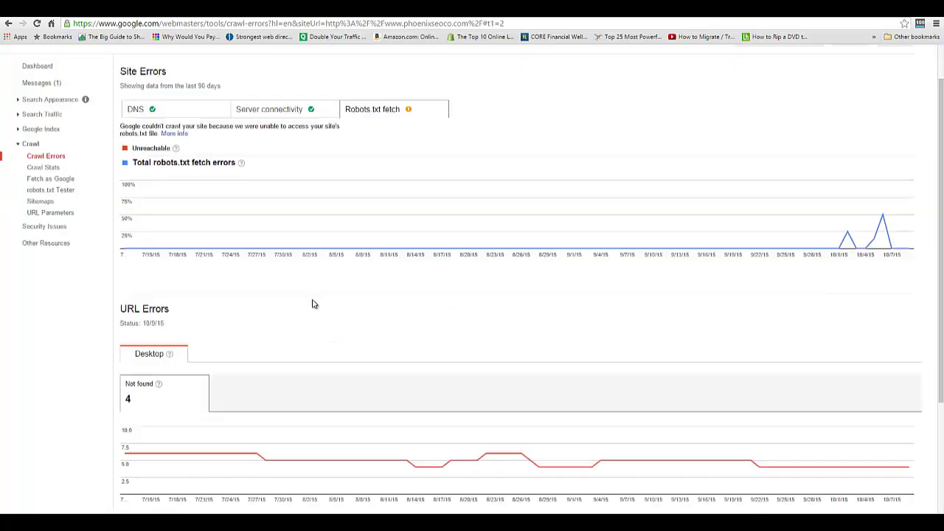
{"action": "scroll", "coordinate": [314, 303], "scroll_direction": "down", "scroll_amount": 1}
{"action": "scroll", "coordinate": [318, 322], "scroll_direction": "down", "scroll_amount": 1}
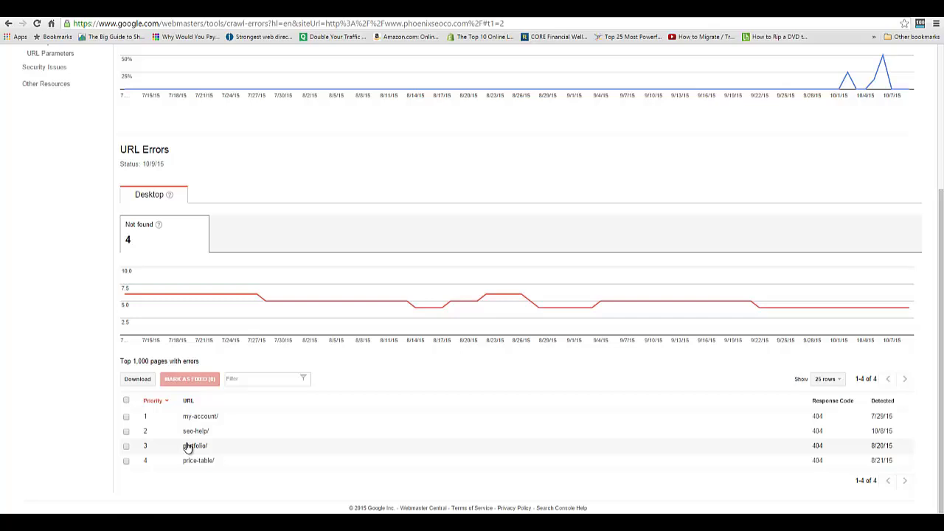
- Check which four pages link to the portfolio/ 404, then close its error details
{"action": "left_click", "coordinate": [188, 447]}
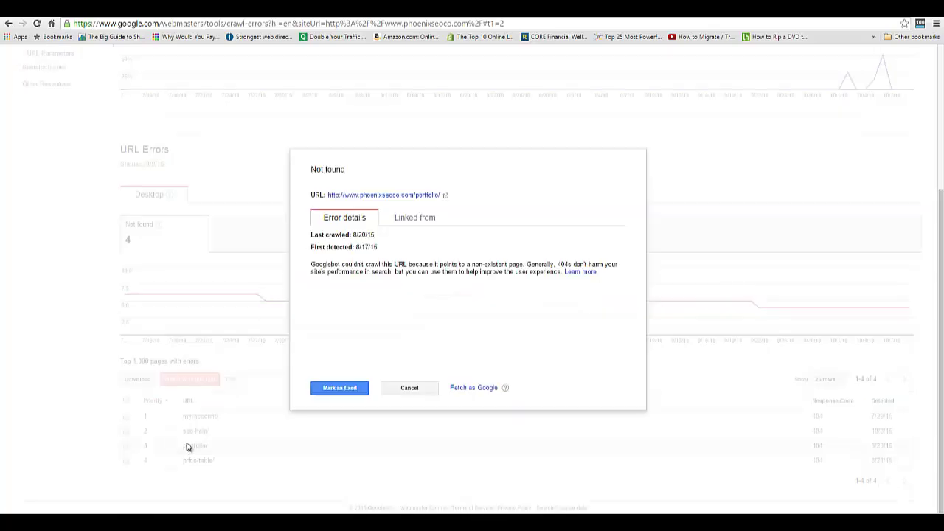
{"action": "left_click", "coordinate": [402, 220]}
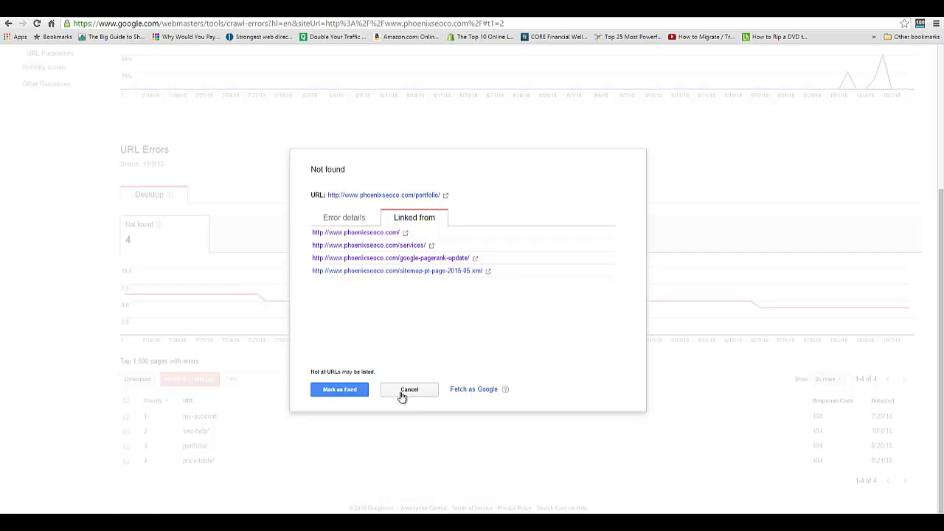
{"action": "left_click", "coordinate": [419, 394]}
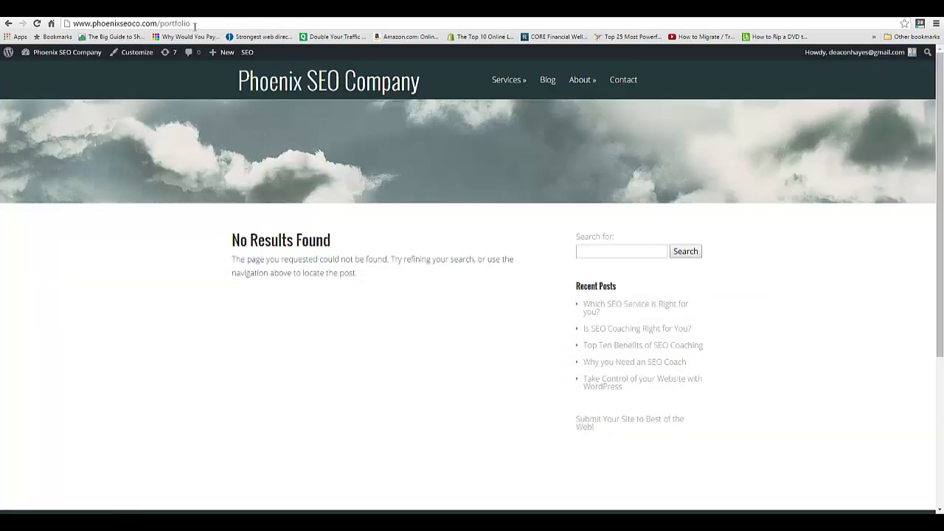
- Enter /portfolio/ as the Request URL and the website-design-services page as the Destination URL
{"action": "left_click_drag", "start_coordinate": [191, 23], "coordinate": [157, 23]}
{"action": "key", "text": "ctrl+Tab"}
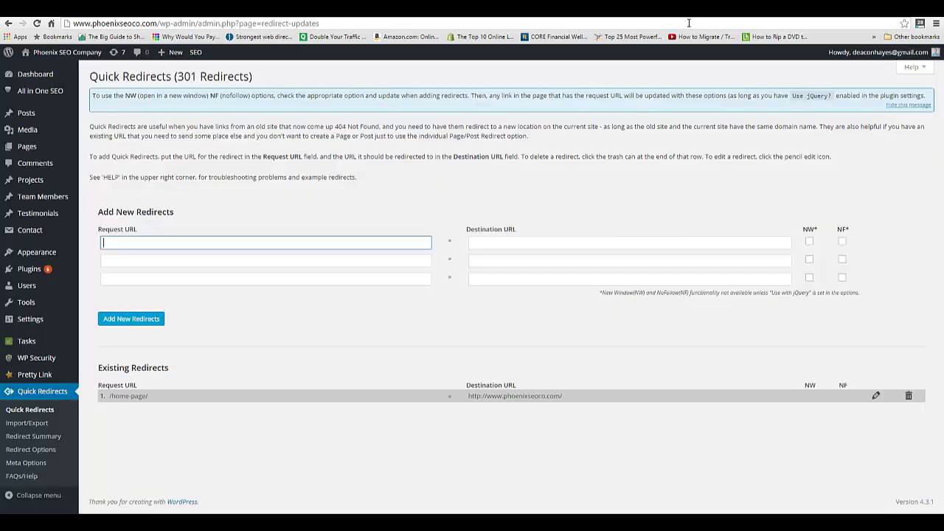
{"action": "type", "text": "/portfolio"}
{"action": "type", "text": "/"}
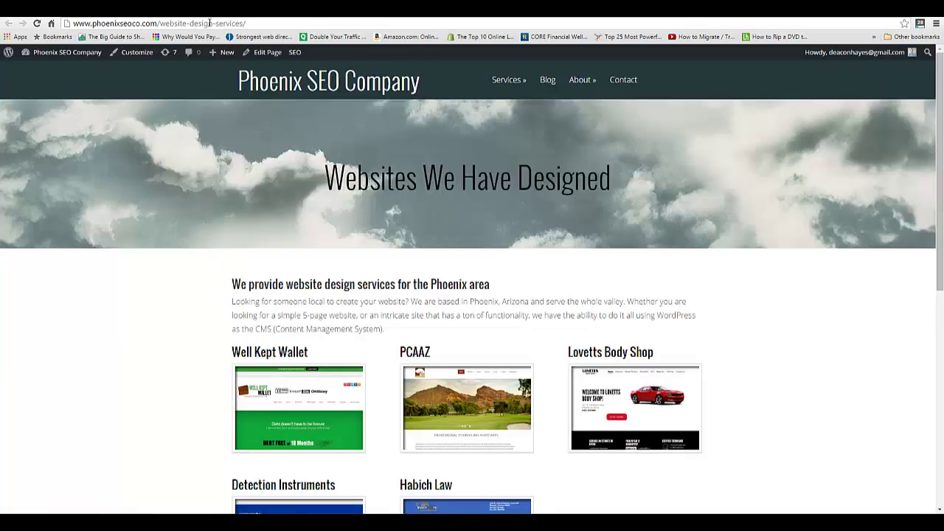
{"action": "left_click", "coordinate": [209, 23]}
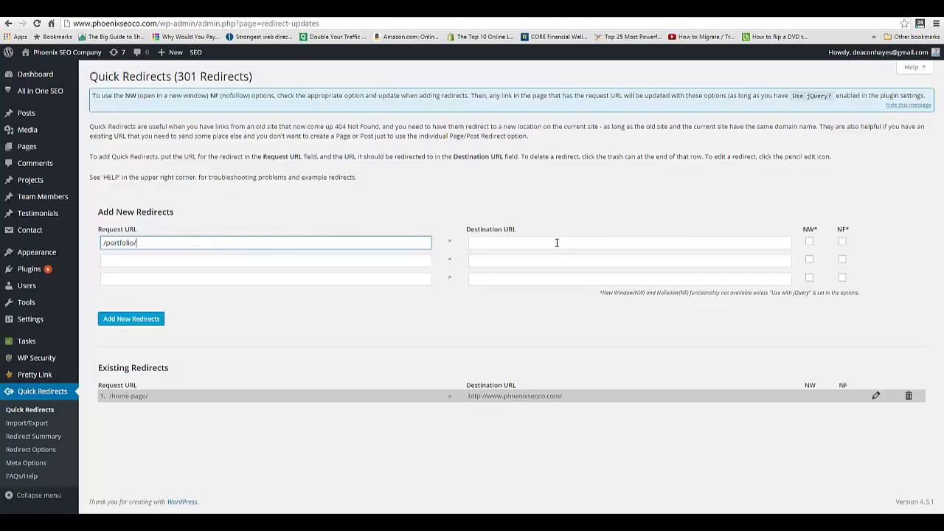
{"action": "left_click", "coordinate": [555, 243]}
{"action": "type", "text": "http://www.phoenixseoco.com/website-design-services/"}
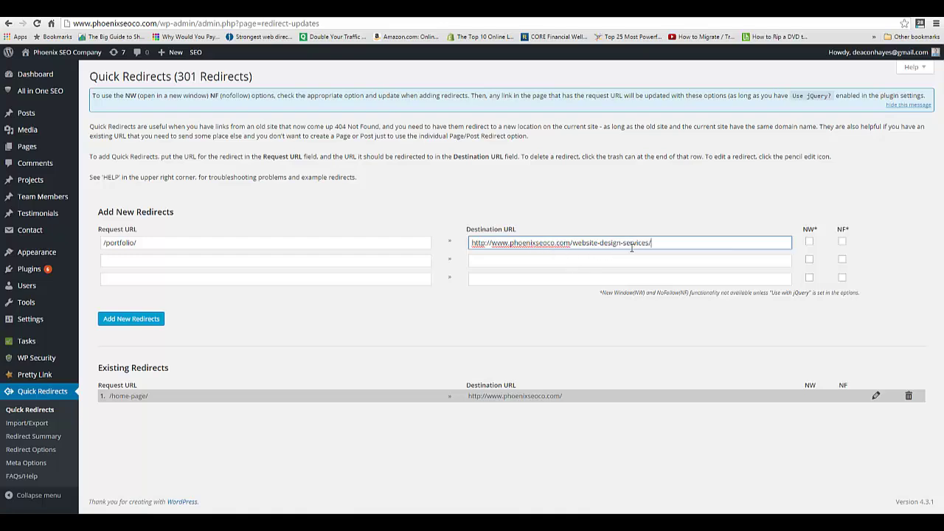
- Save the /portfolio/ redirect and reload the /portfolio page to test it
{"action": "left_click", "coordinate": [113, 318]}
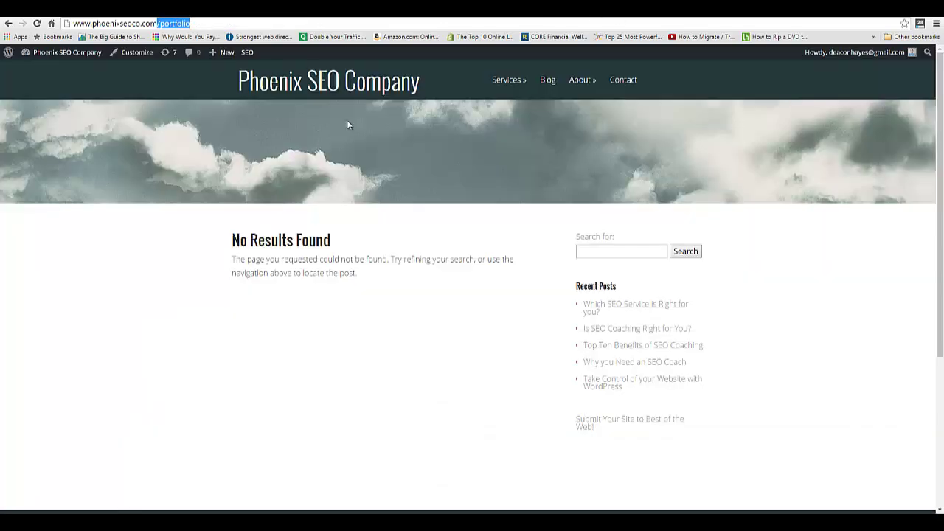
{"action": "left_click", "coordinate": [37, 23]}
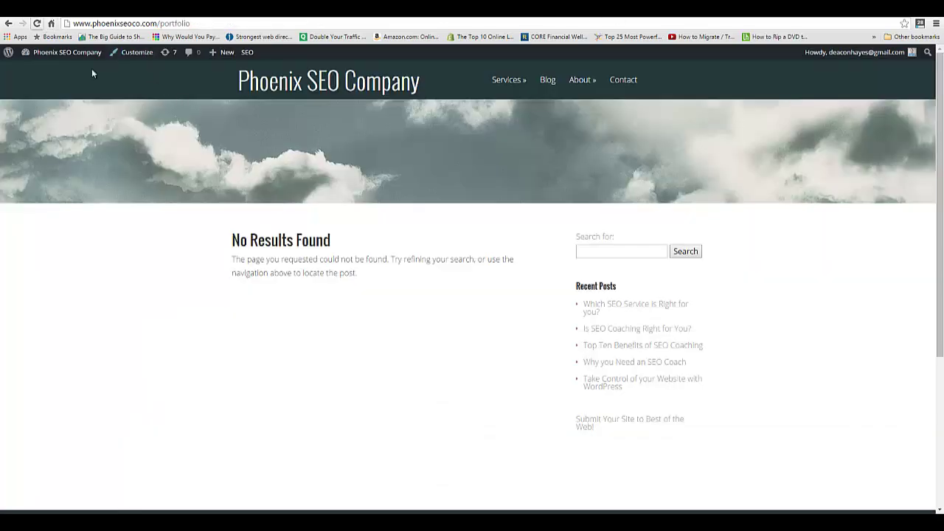